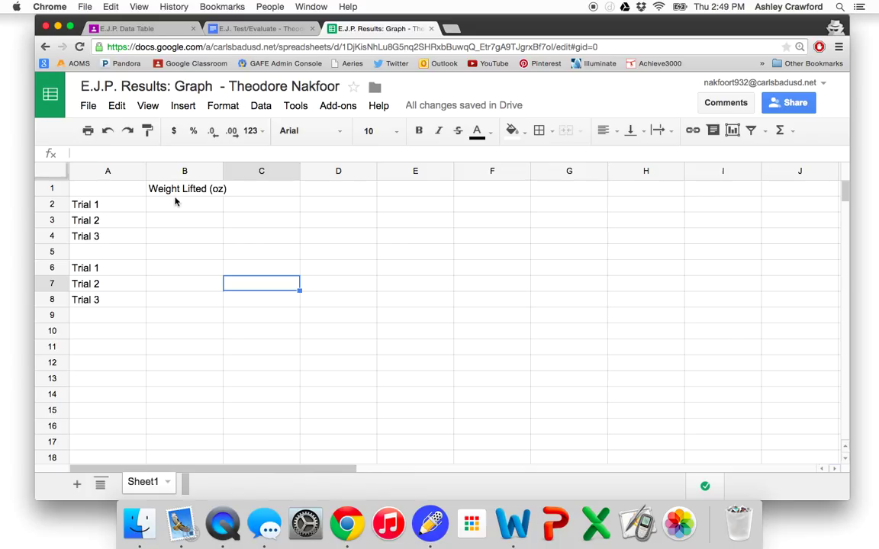
- Copy the prototype's weights from the Test/Evaluate document into the first trial group, entering 1.05, 2.65 and 5.10 in B2:B4
click(252, 28)
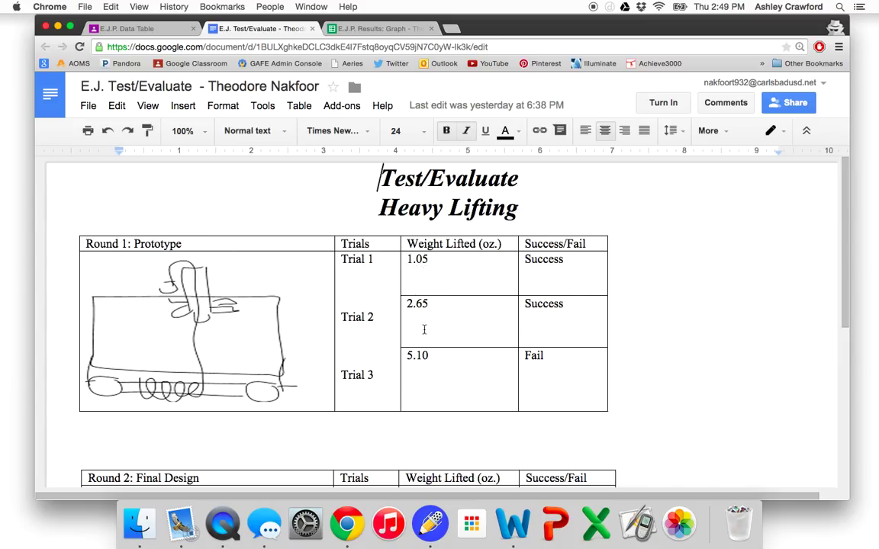
click(369, 30)
click(192, 206)
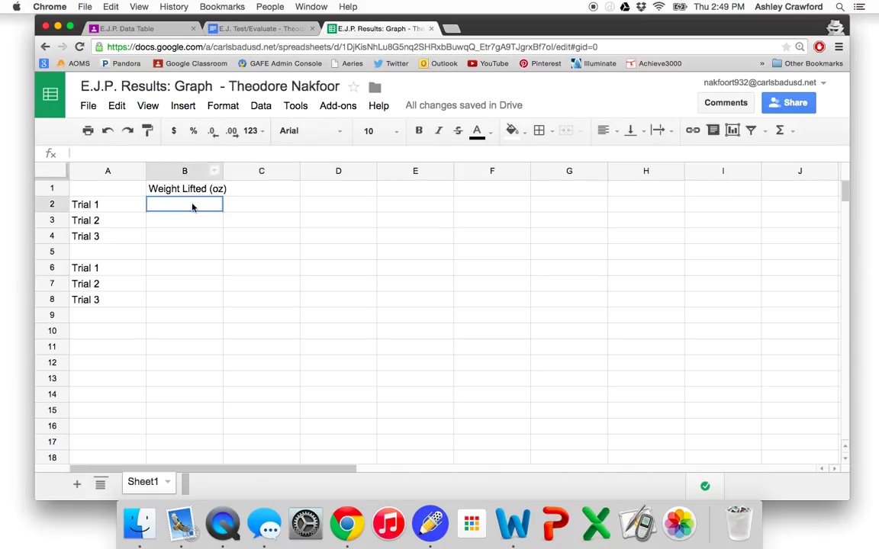
text(1.05)
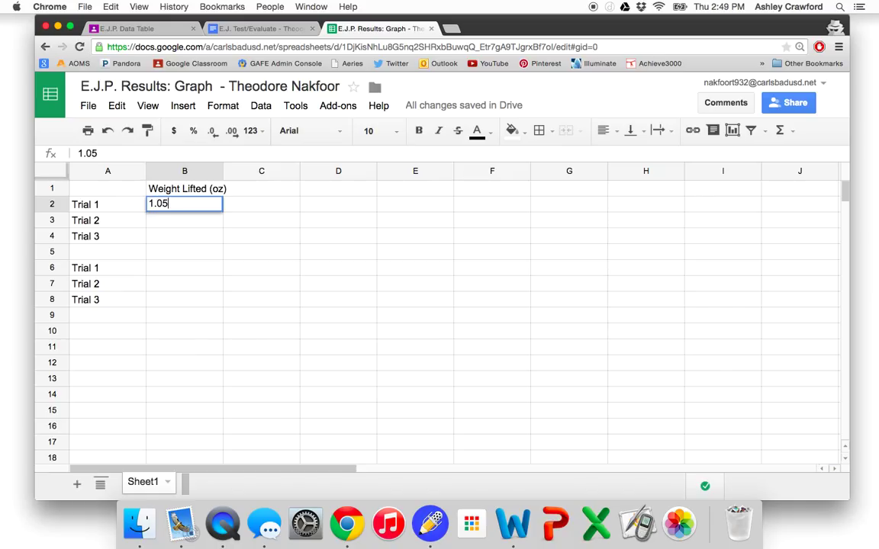
click(191, 227)
text(2.65)
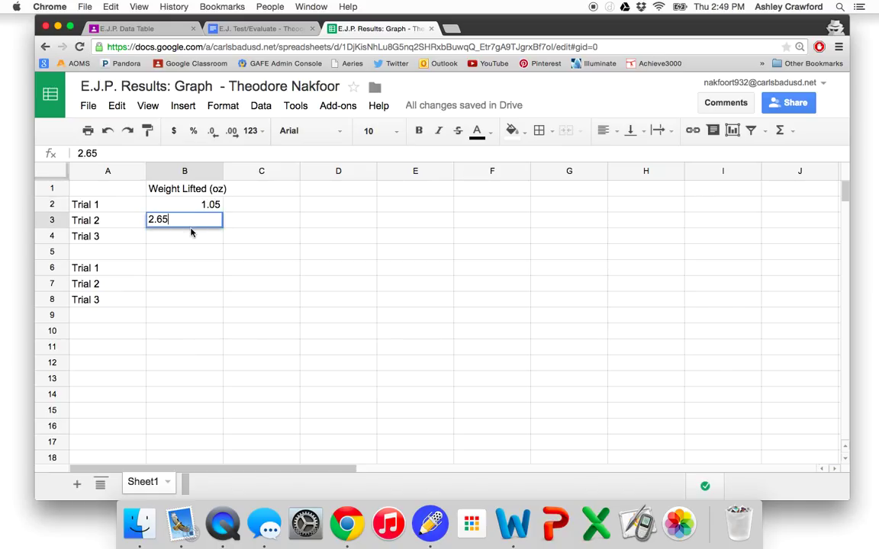
click(191, 234)
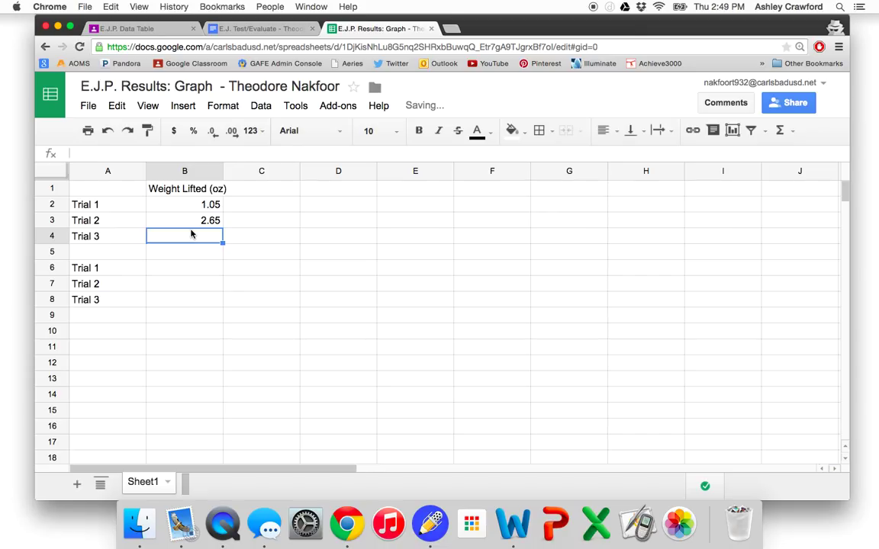
text(5.10)
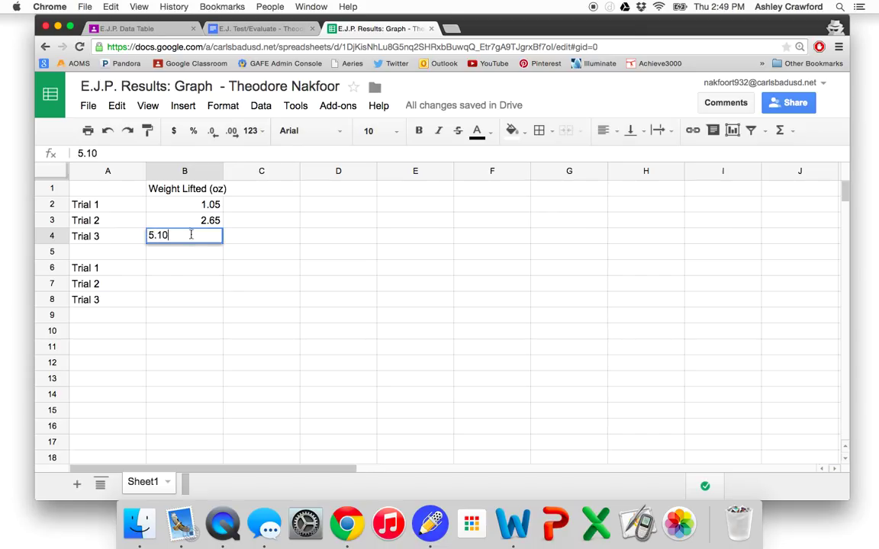
- Enter the weights 1.05, 2.65 and 5.10 for the second group of trials in B6:B8
click(192, 274)
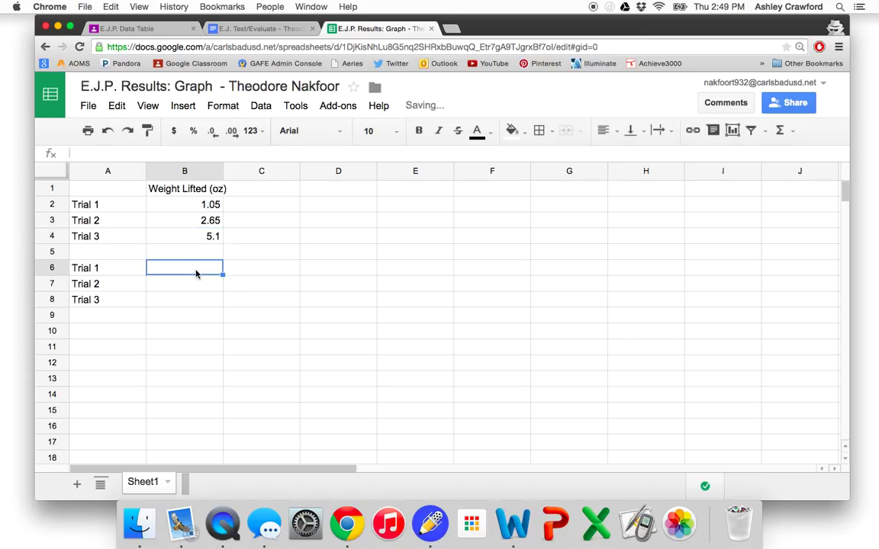
text(1.05)
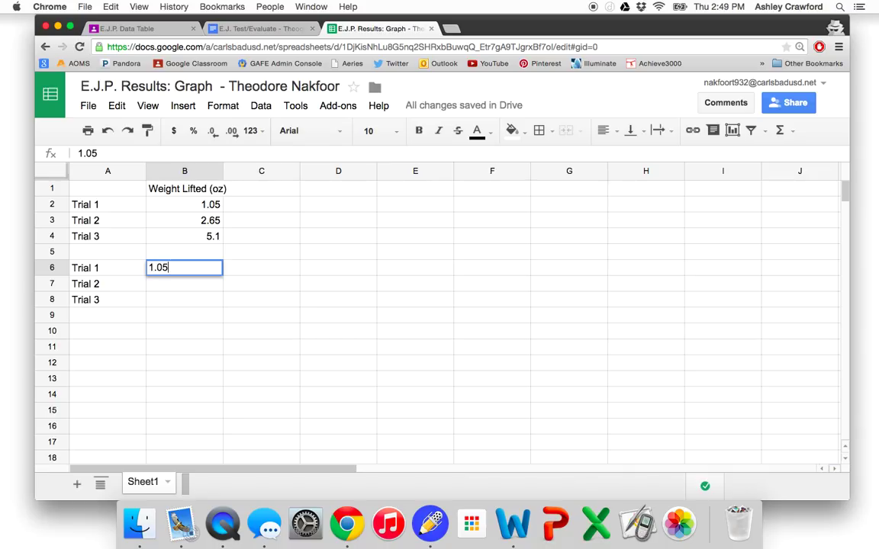
click(201, 284)
text(2.)
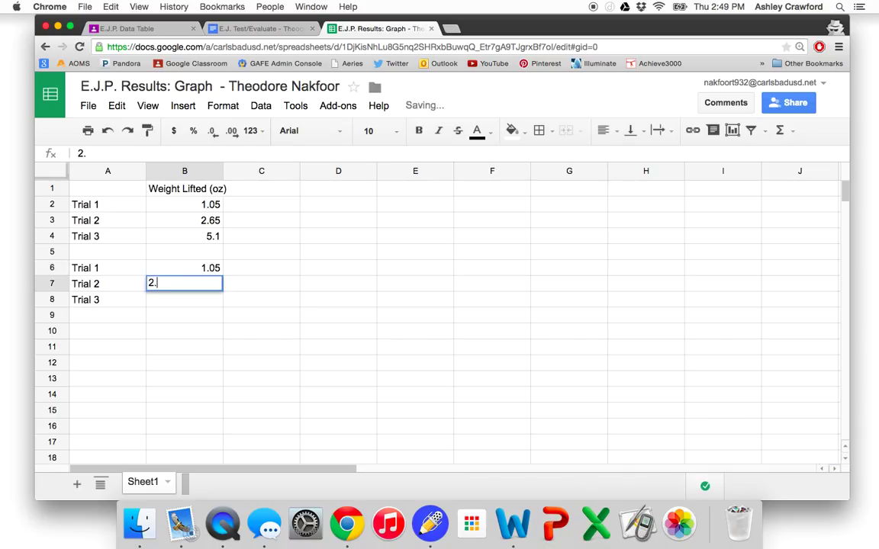
text(65)
click(203, 300)
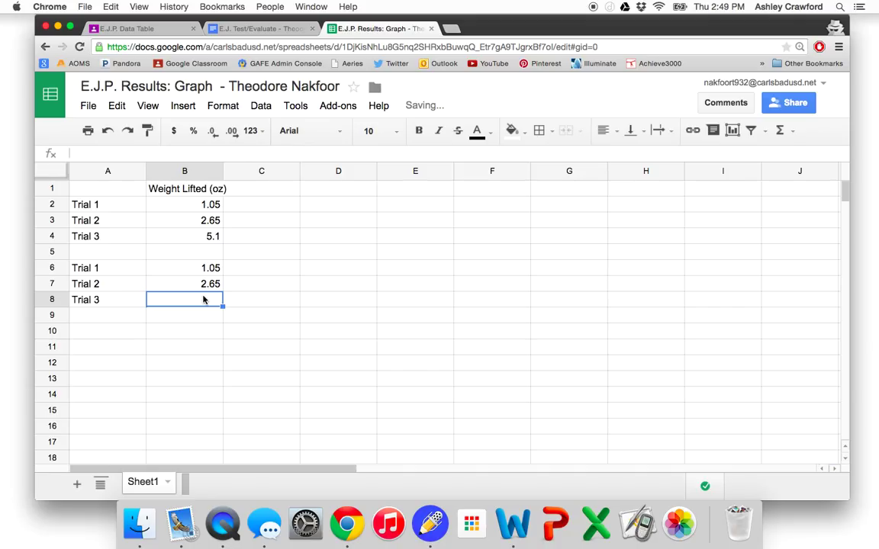
text(5.)
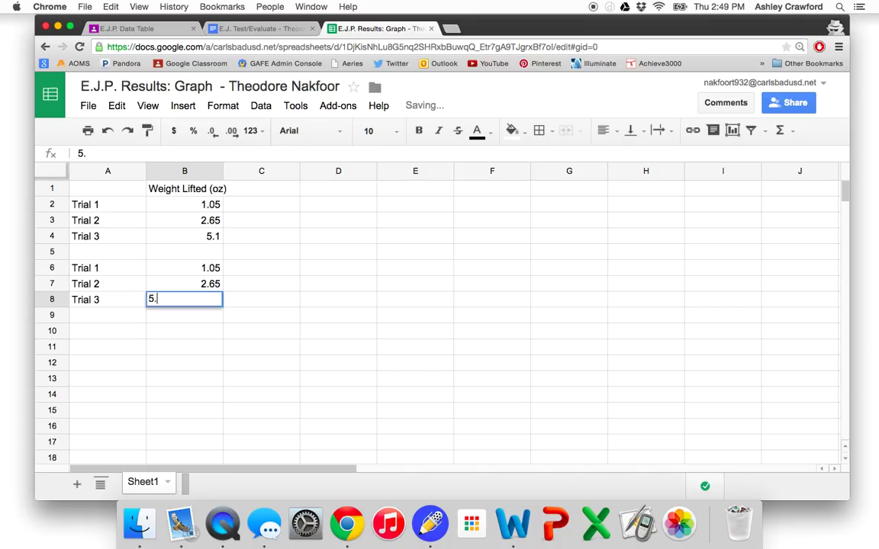
text(10)
click(259, 319)
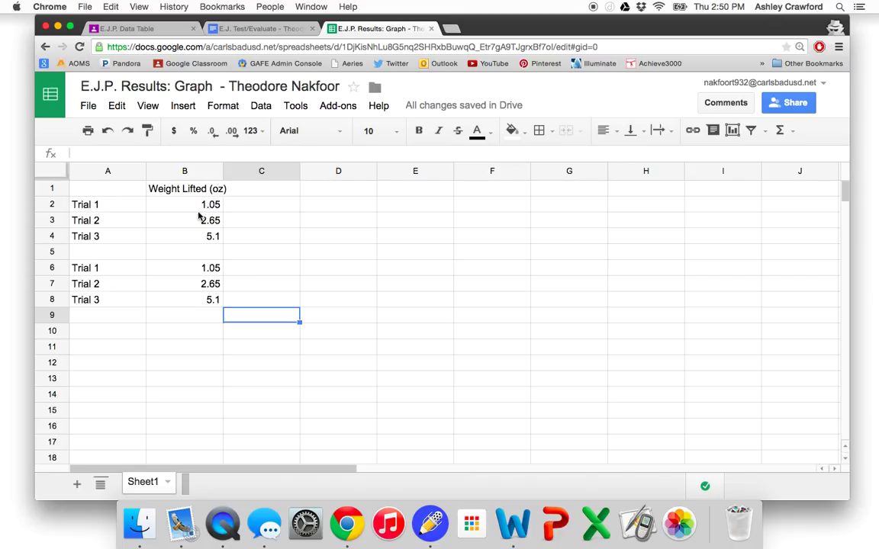
- Start a chart from the range A1:B8 and set its type to the standard, non-stacked column chart
click(94, 188)
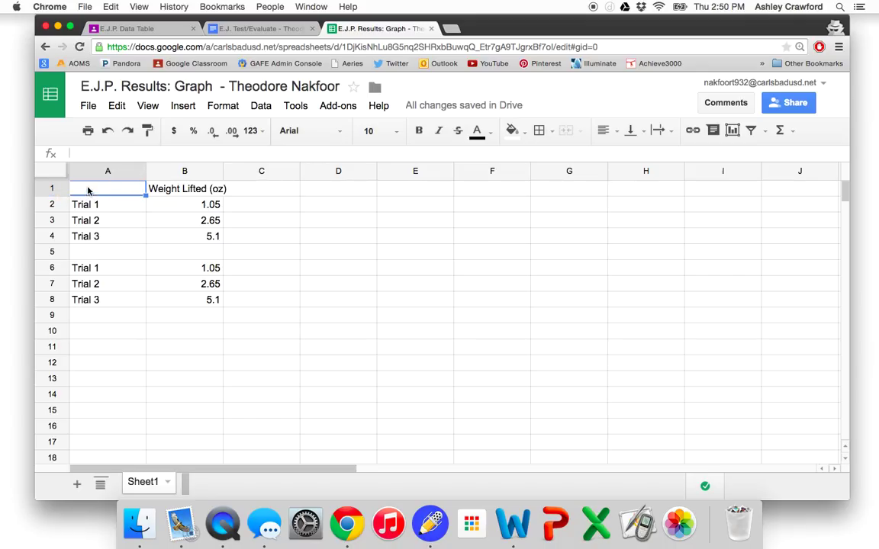
drag(88, 191, 217, 303)
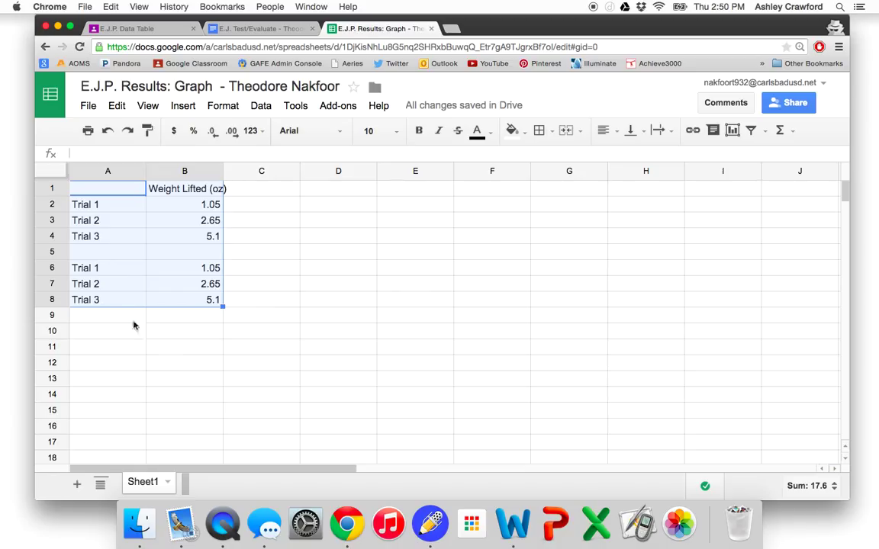
click(732, 131)
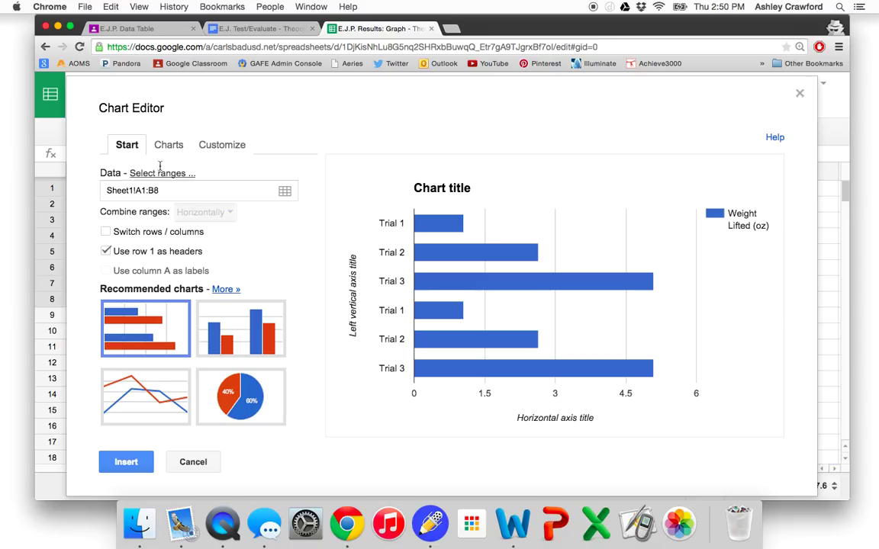
click(169, 145)
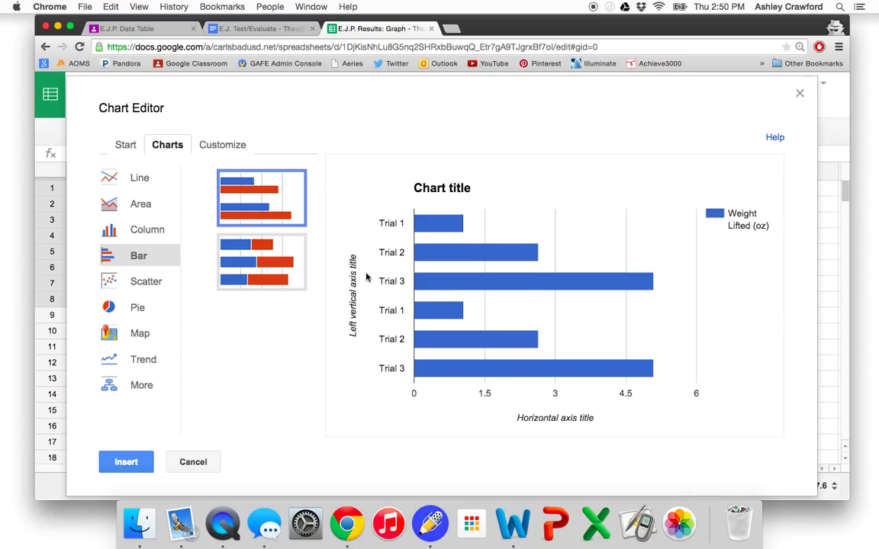
click(134, 228)
click(285, 202)
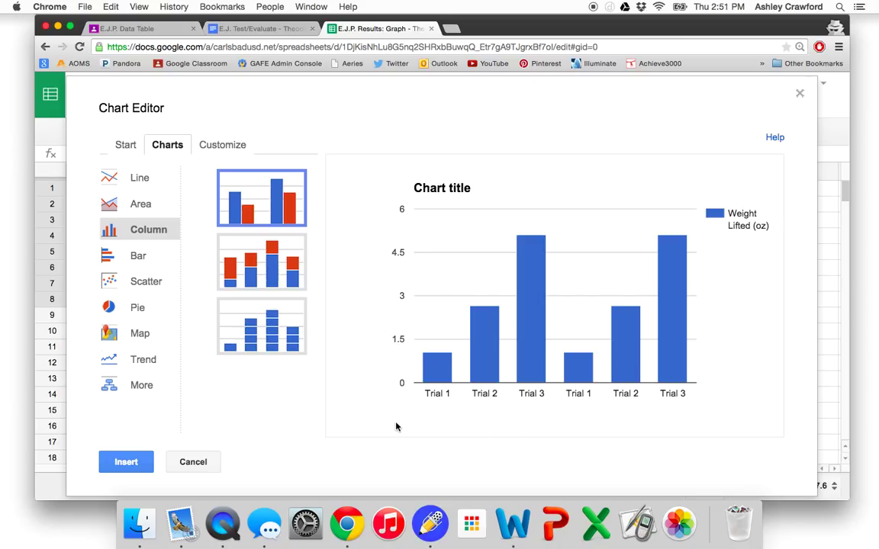
- Set the chart title to "Heavy Lifting Results"
click(226, 145)
double_click(164, 237)
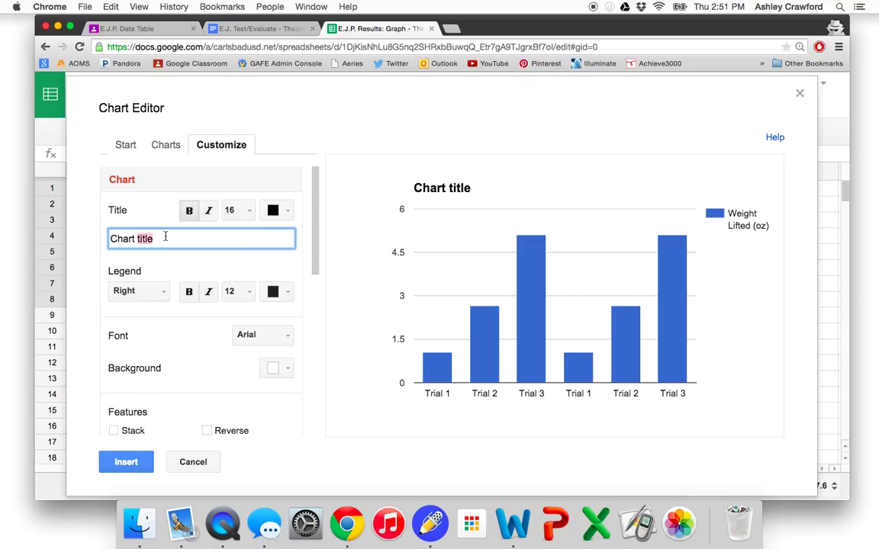
key(BackSpace)
key(BackSpace)
key(BackSpace)
key(BackSpace)
key(BackSpace)
key(BackSpace)
key(BackSpace)
text(Hevavey)
key(BackSpace)
key(BackSpace)
text(y Lifting)
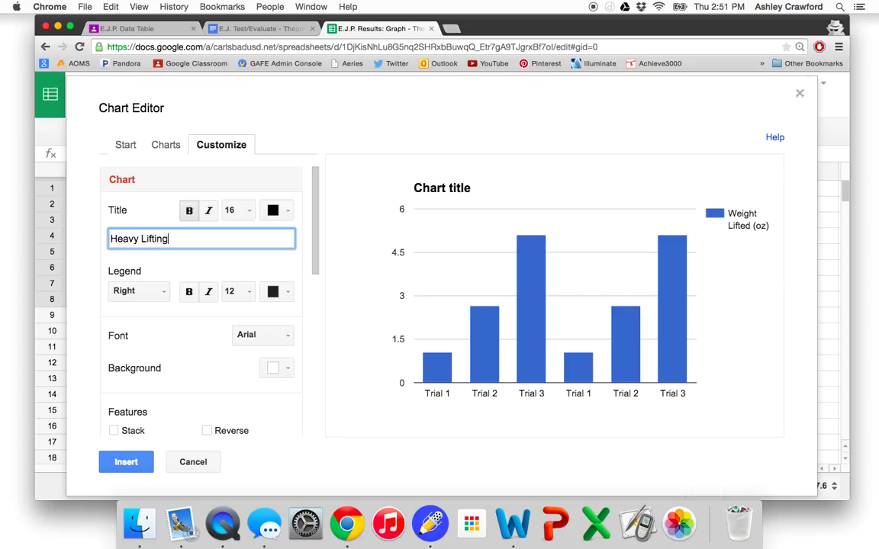
text( Reu)
key(BackSpace)
key(BackSpace)
text(sults)
- Change the font colour of the chart title to bright purple
scroll(145, 283, down, 1)
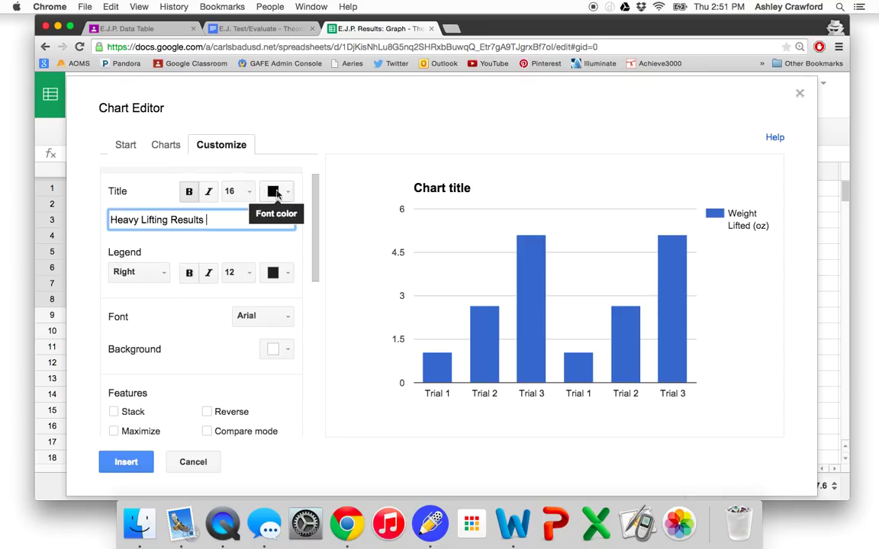
click(286, 192)
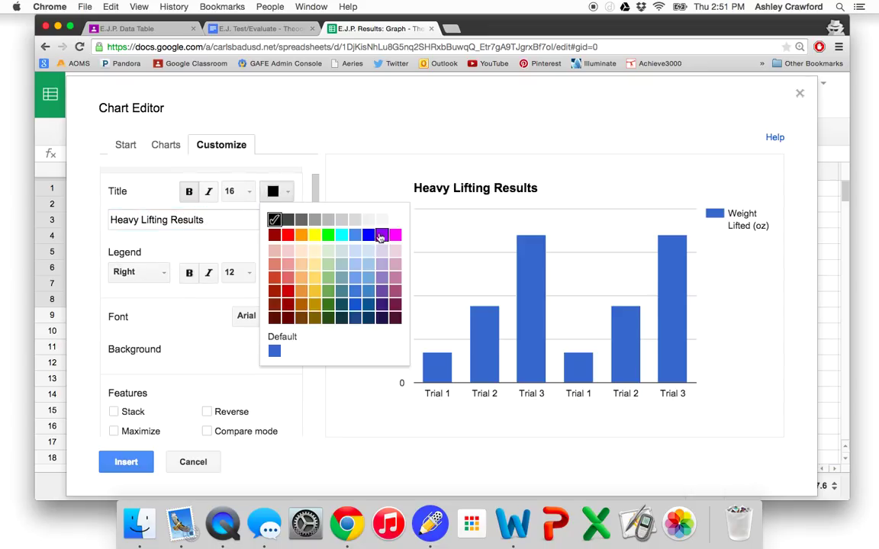
click(382, 235)
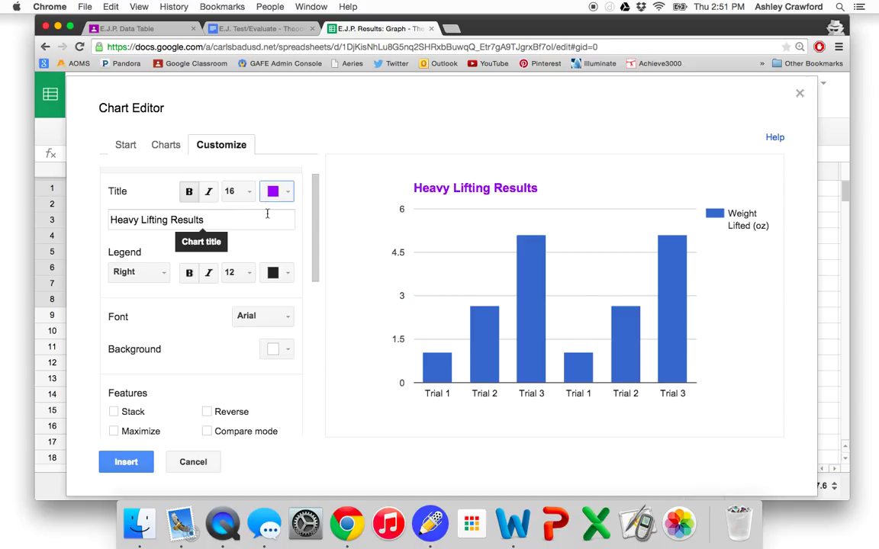
- Set the chart legend's position to Bottom
scroll(240, 219, down, 3)
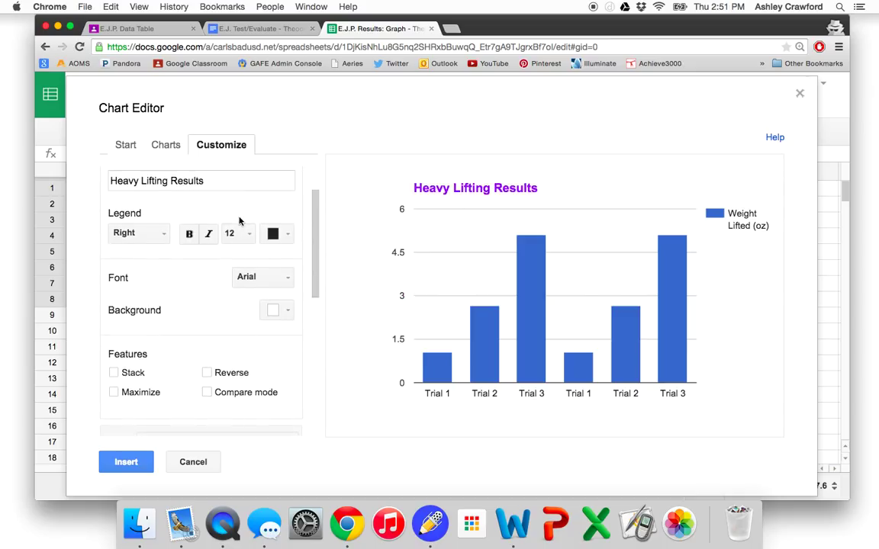
click(137, 215)
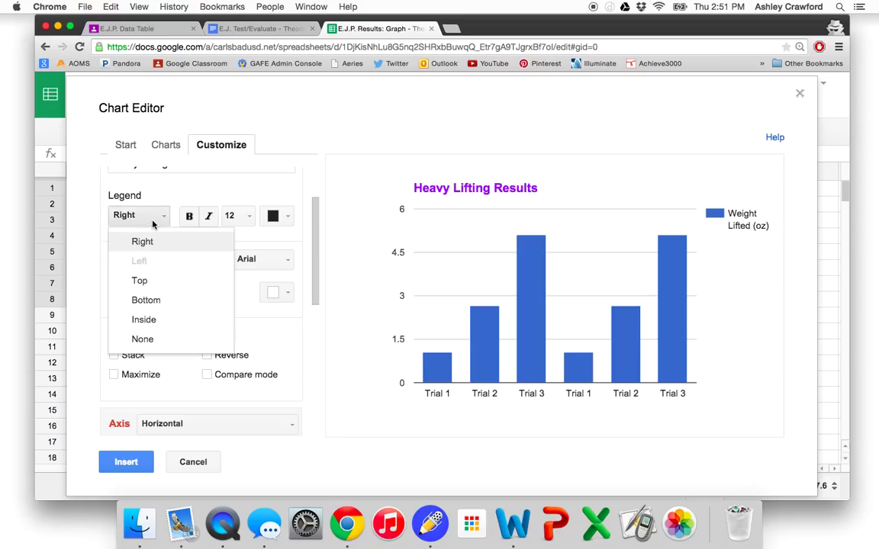
click(146, 301)
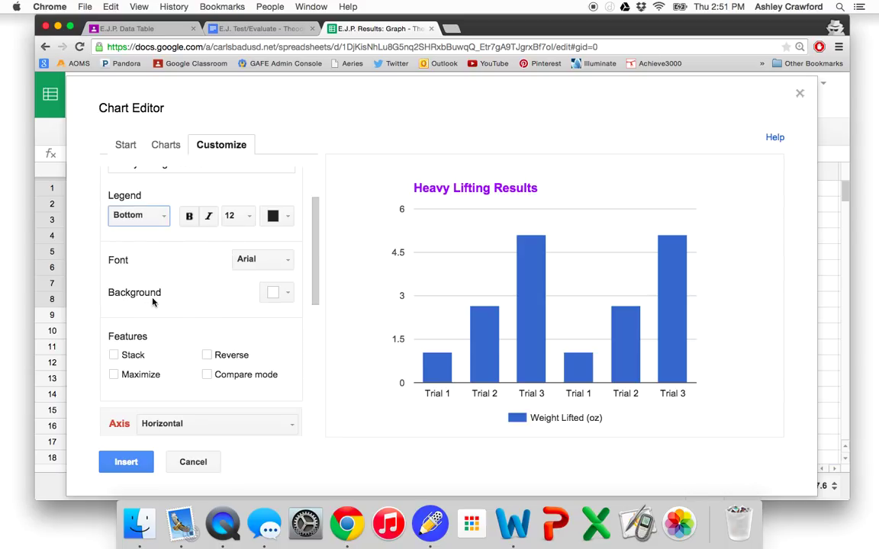
- Give the chart's horizontal axis the title "Trials for prototype and final design"
scroll(152, 301, down, 5)
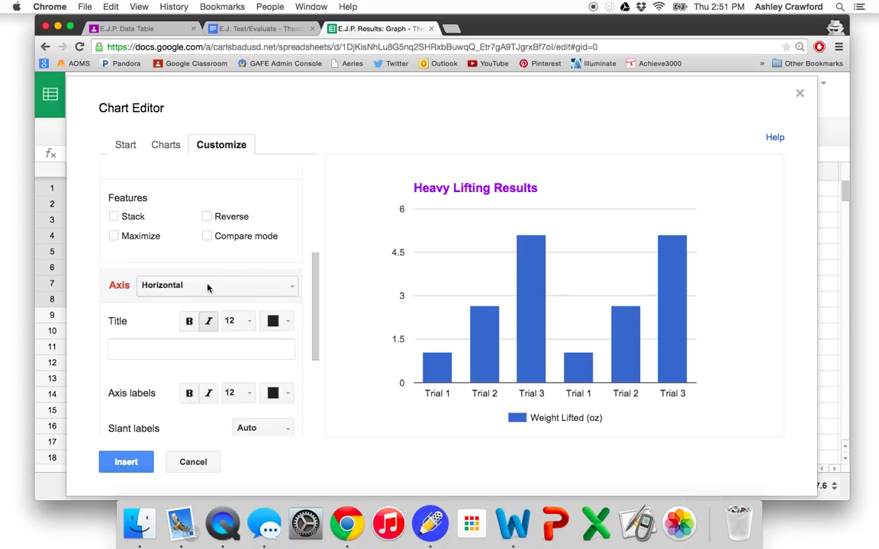
click(208, 287)
click(177, 313)
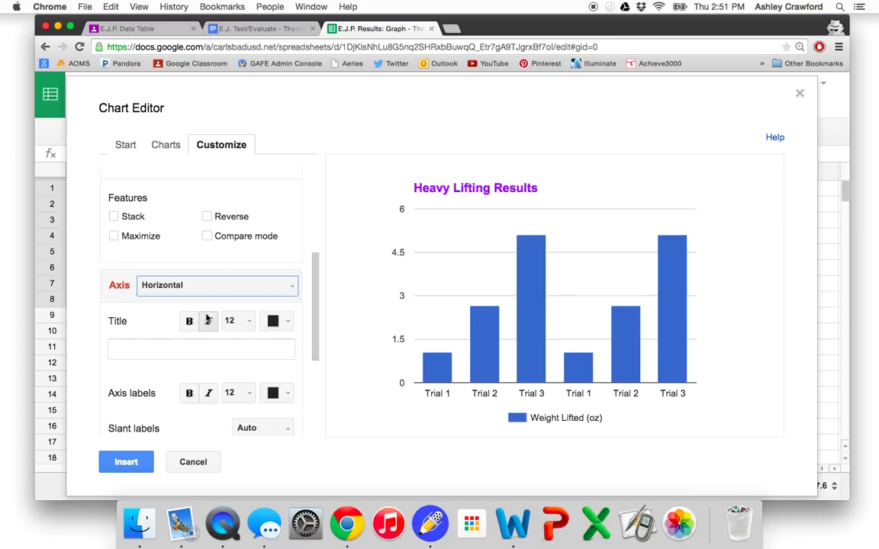
click(166, 349)
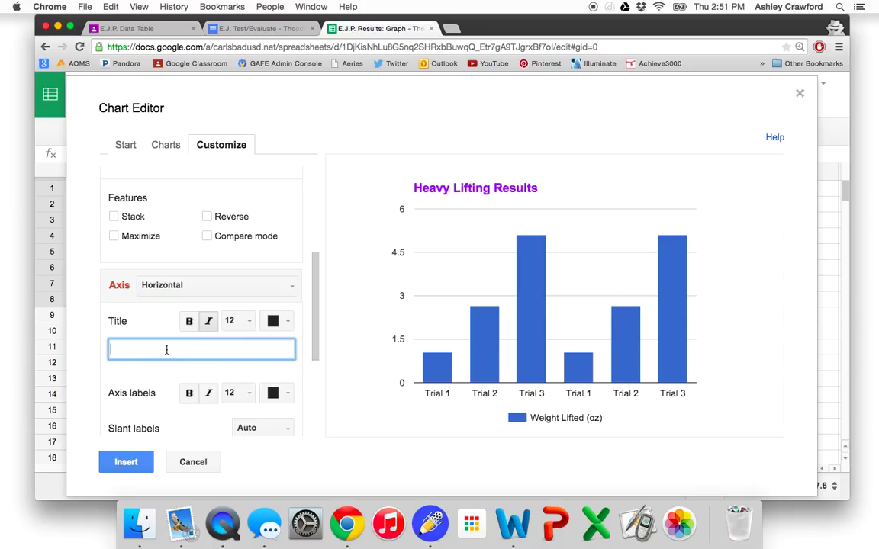
text(Trials fror prototype and final design)
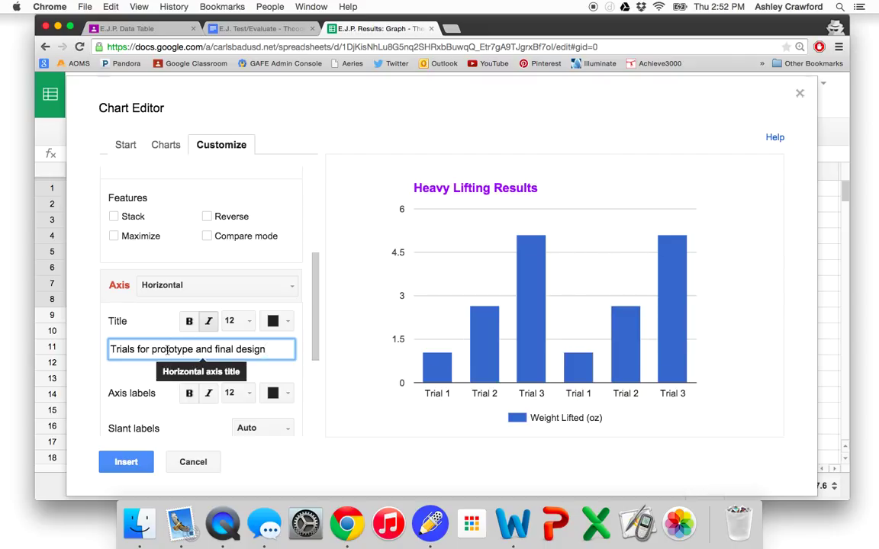
- Give the chart's left vertical axis the title "Weight (oz)"
click(203, 290)
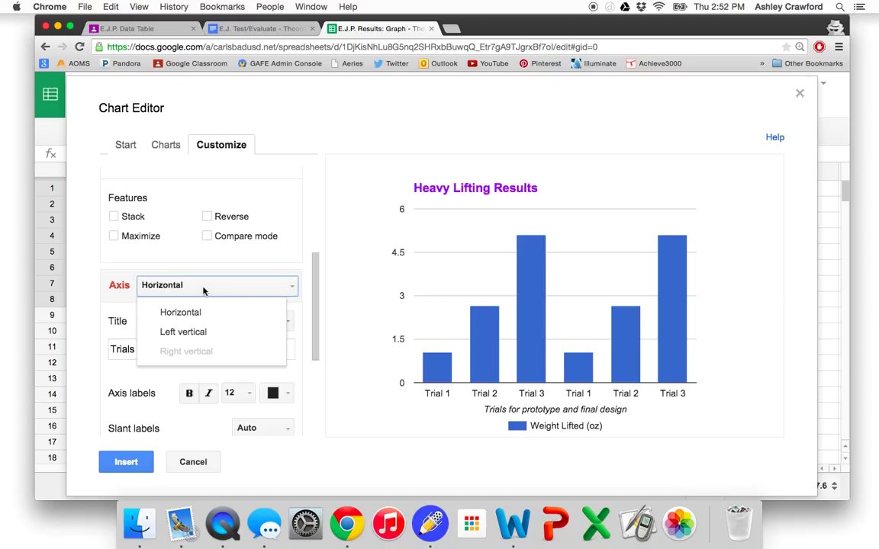
click(207, 333)
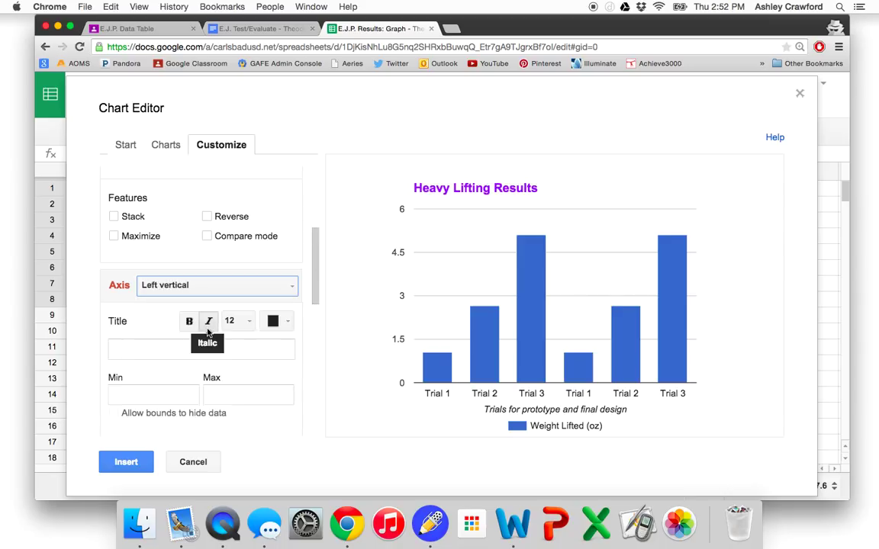
click(161, 349)
text(Weight)
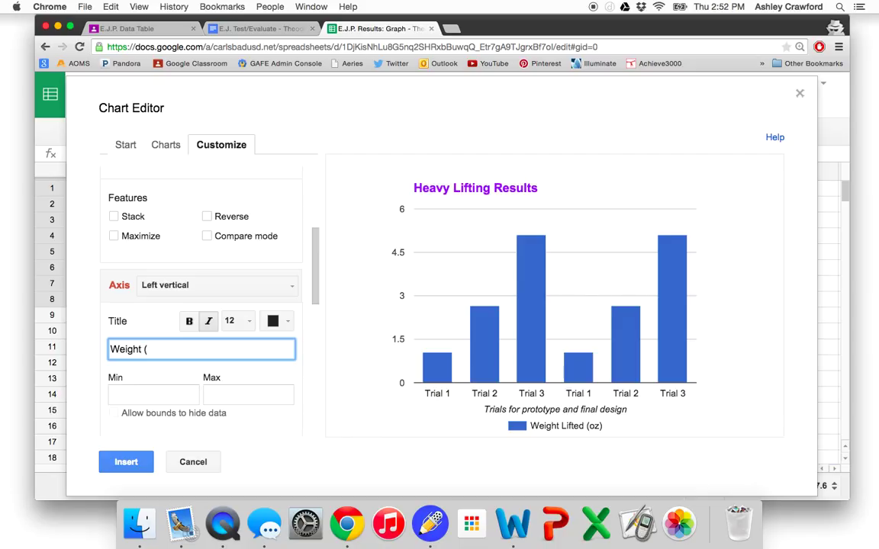
text( (oz)
scroll(199, 306, down, 1)
click(142, 388)
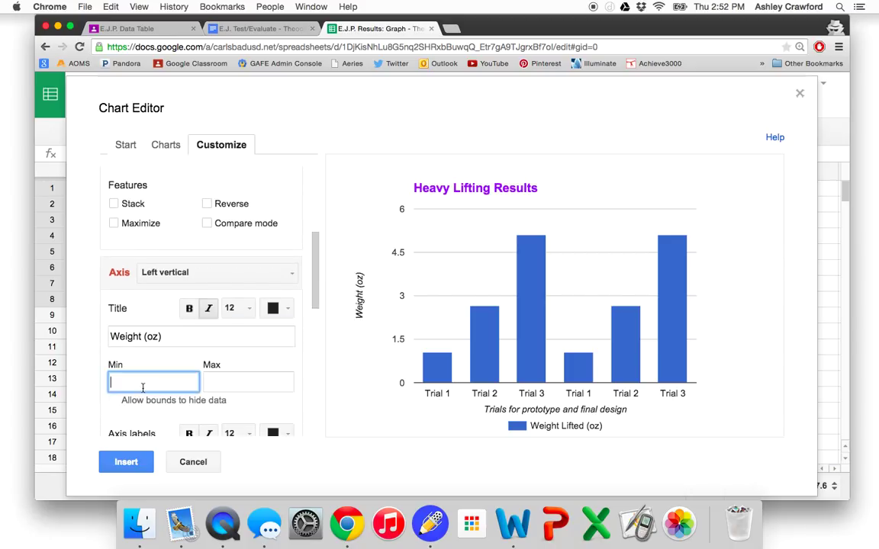
scroll(147, 296, down, 1)
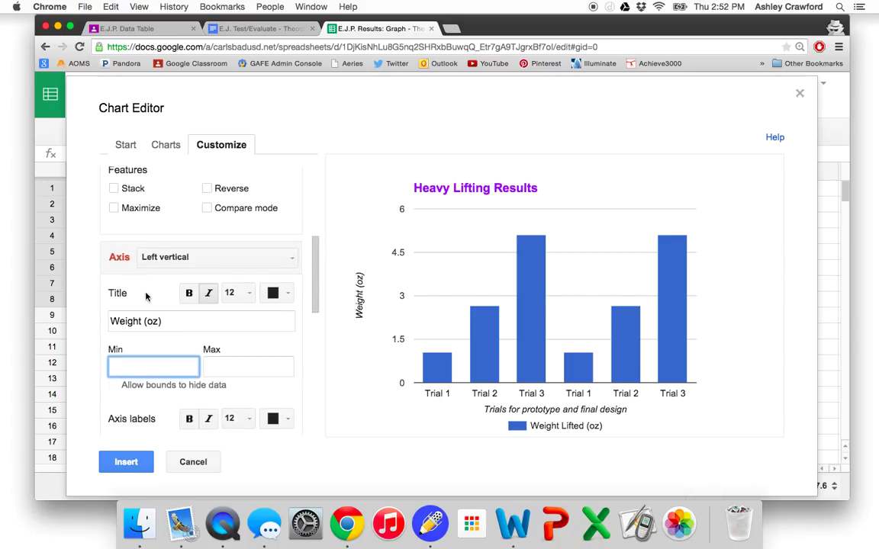
scroll(284, 295, down, 4)
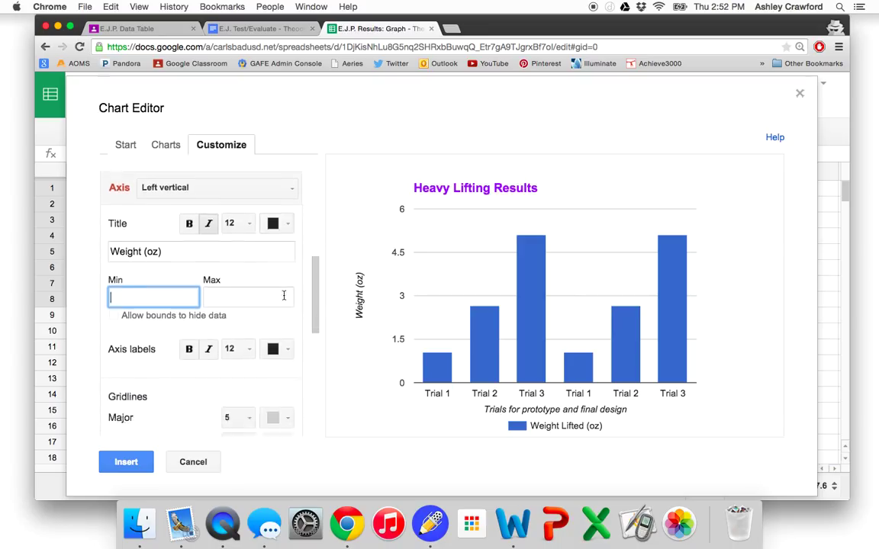
- Set the chart's background colour to bright cyan
scroll(284, 295, up, 6)
click(288, 184)
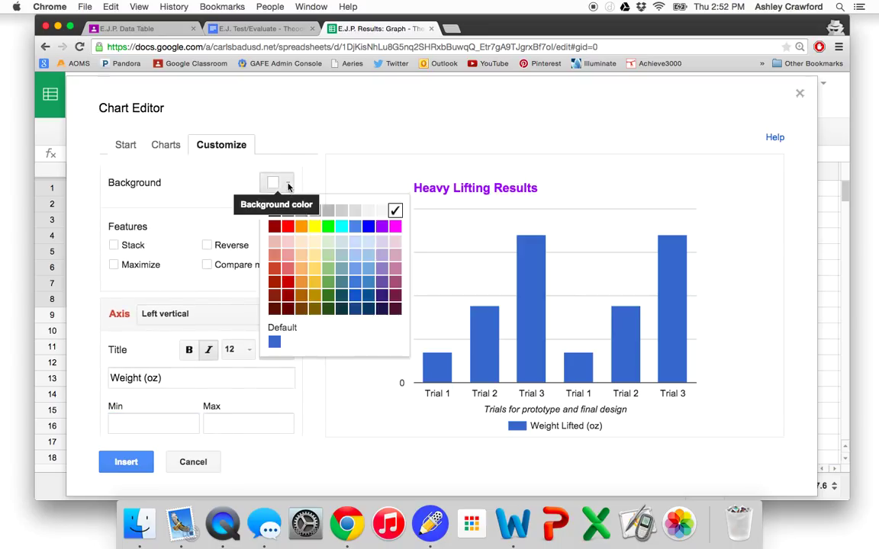
click(341, 226)
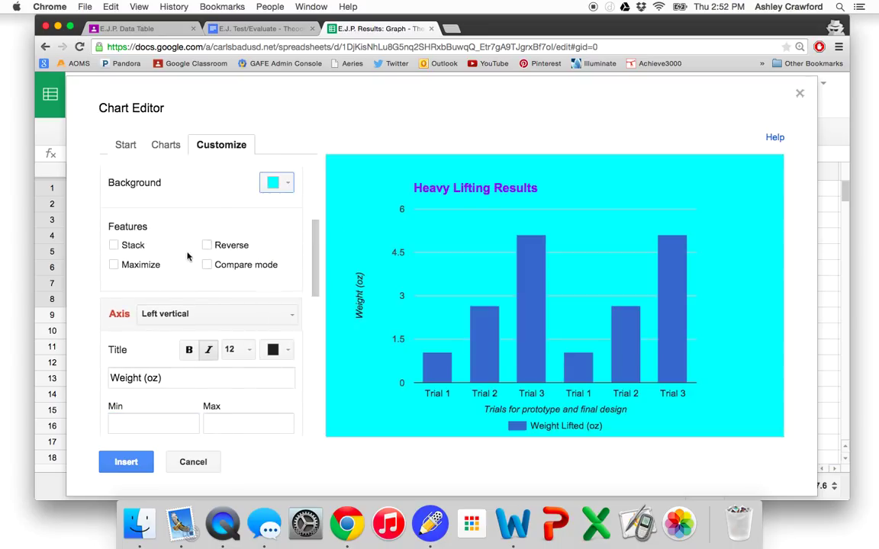
- Set the colour of the Weight Lifted (oz) series to bright magenta
scroll(187, 257, down, 5)
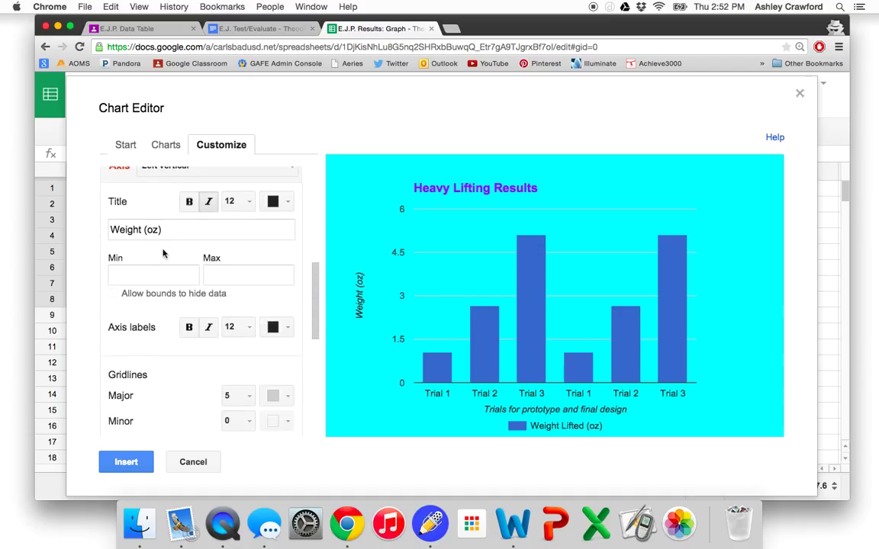
scroll(191, 263, up, 1)
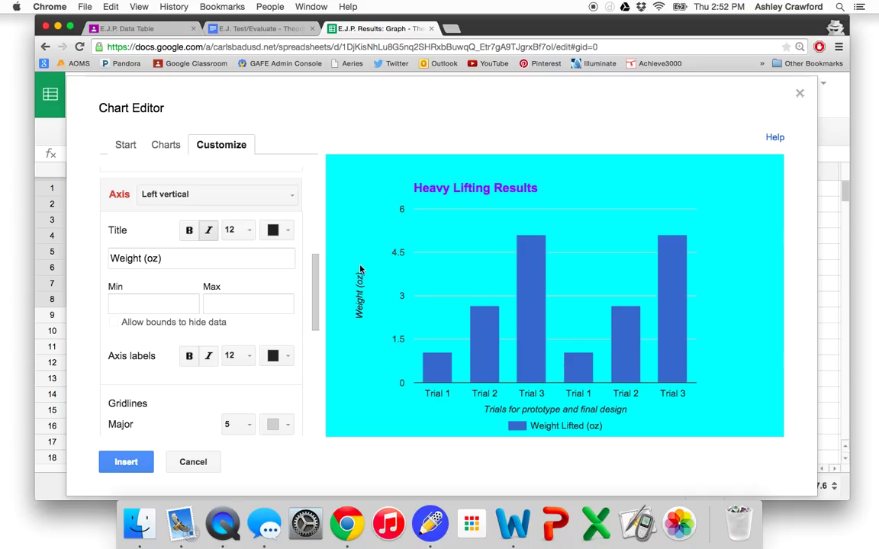
scroll(210, 276, down, 10)
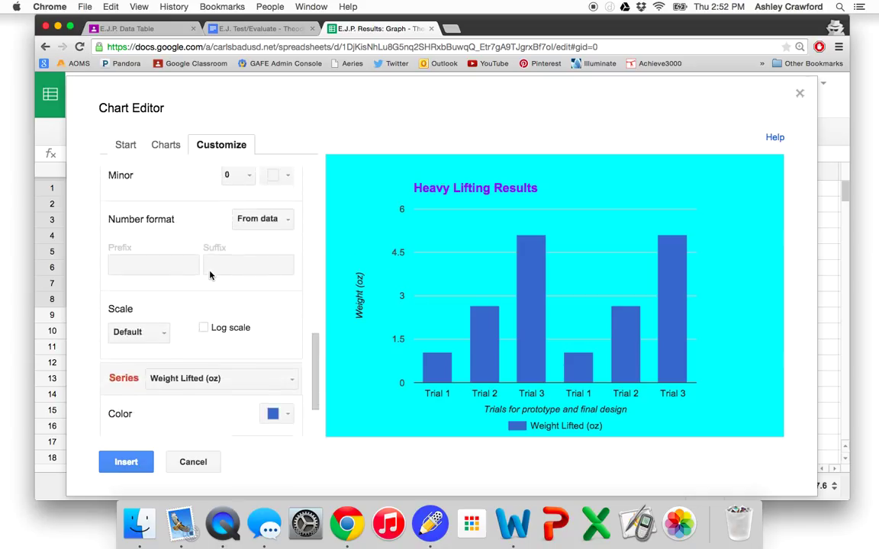
scroll(190, 316, down, 3)
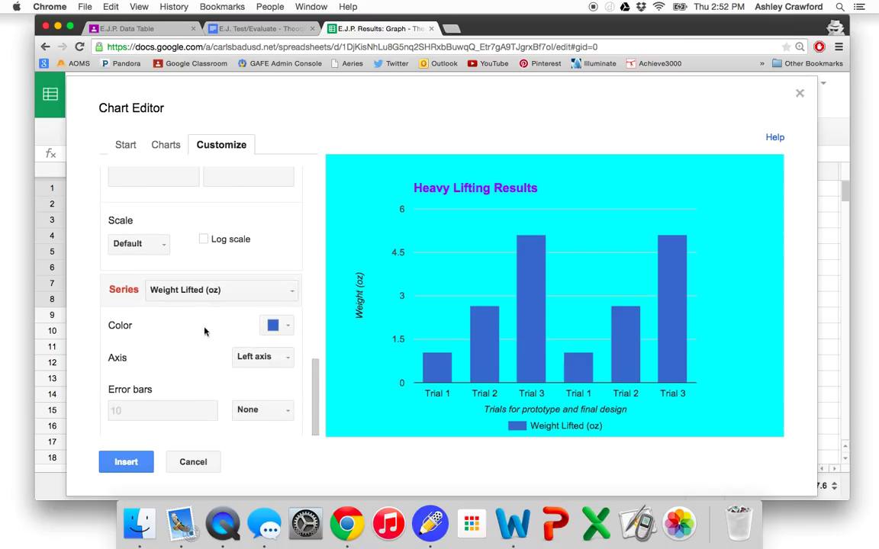
click(294, 326)
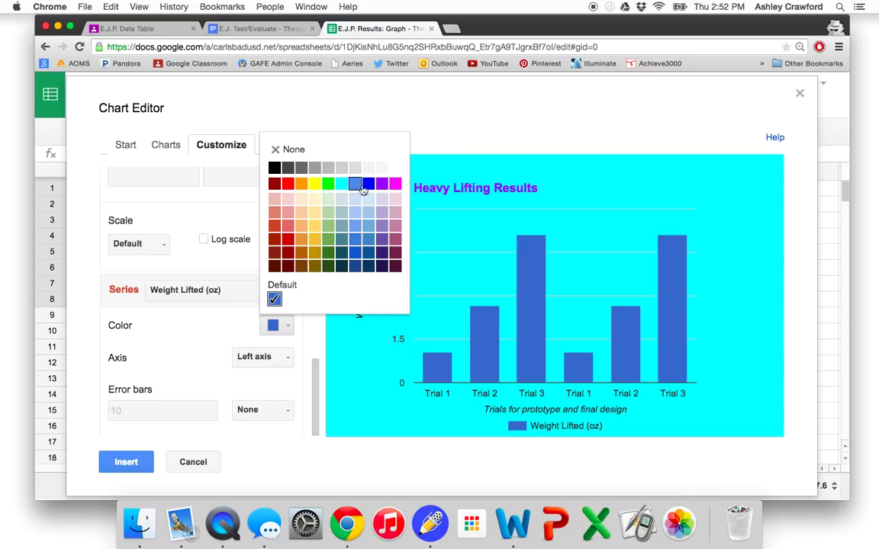
click(393, 185)
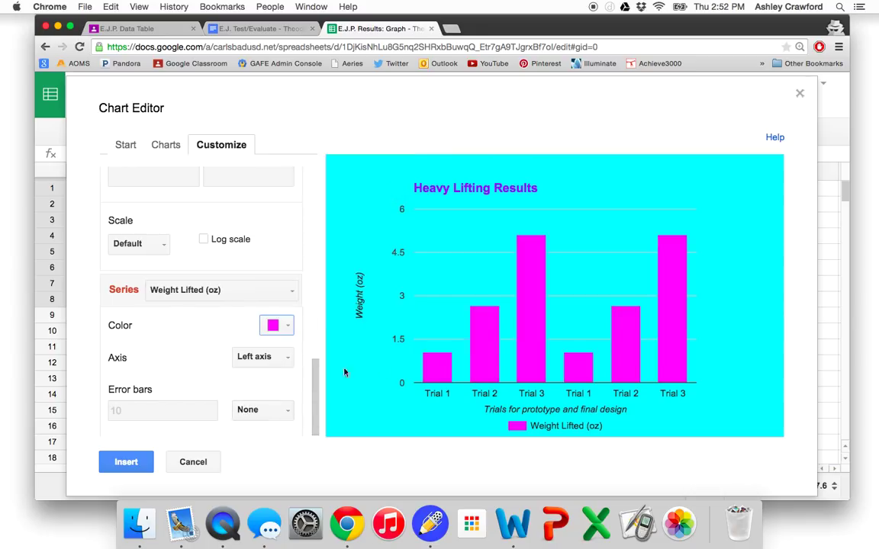
- Change the Weight Lifted (oz) series colour to bright blue and insert the chart into the sheet
mouse_move(486, 347)
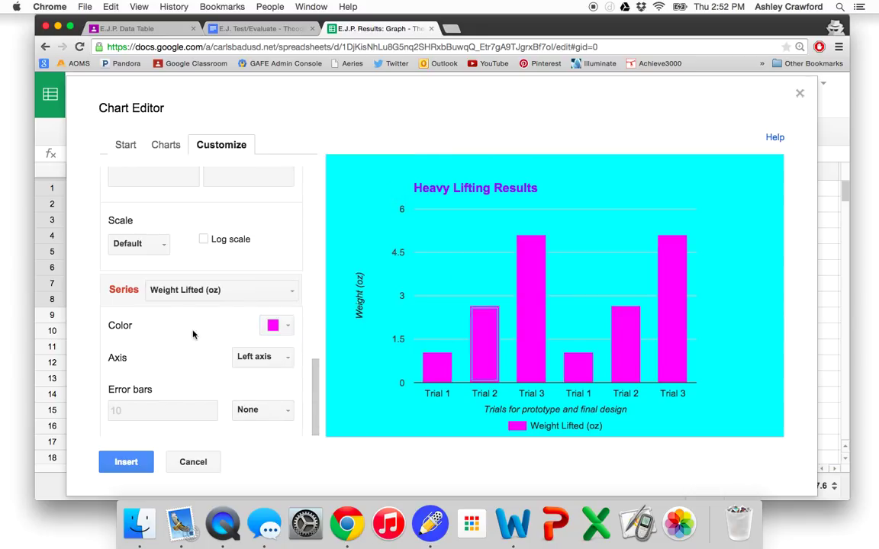
click(275, 325)
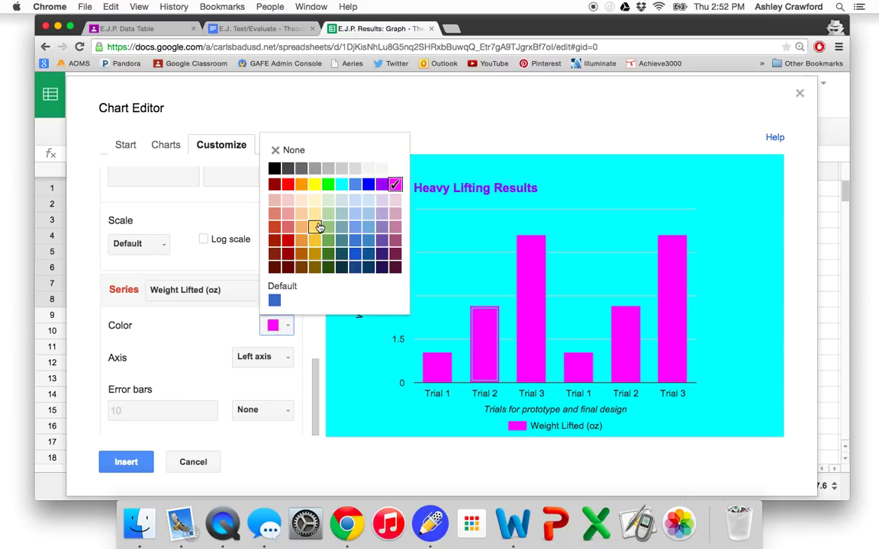
click(368, 185)
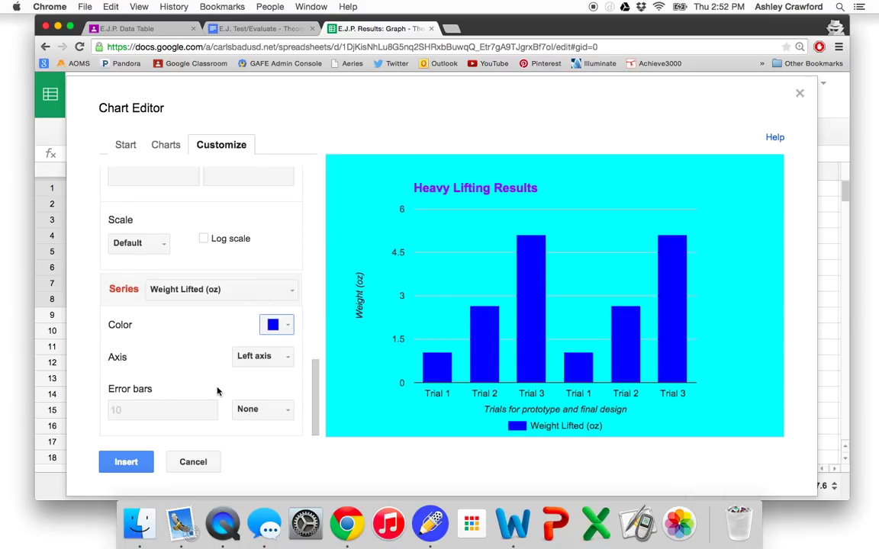
click(127, 462)
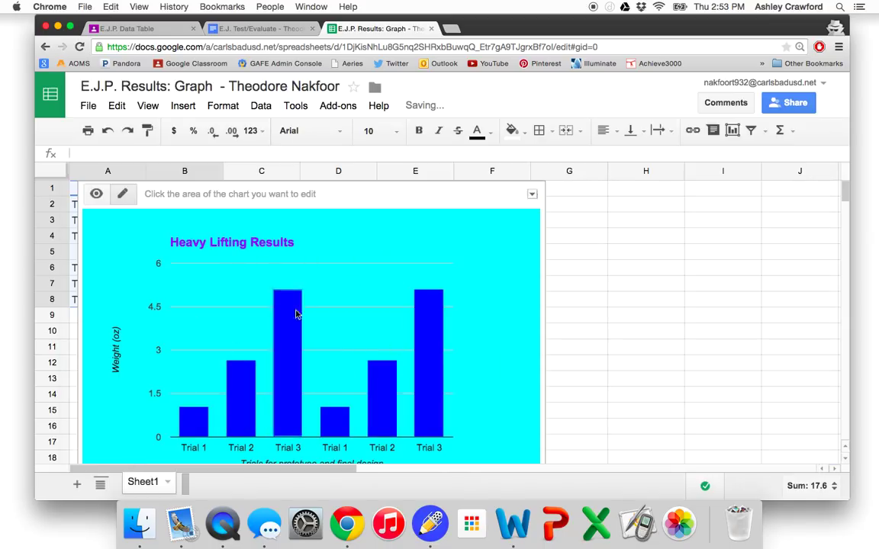
click(592, 295)
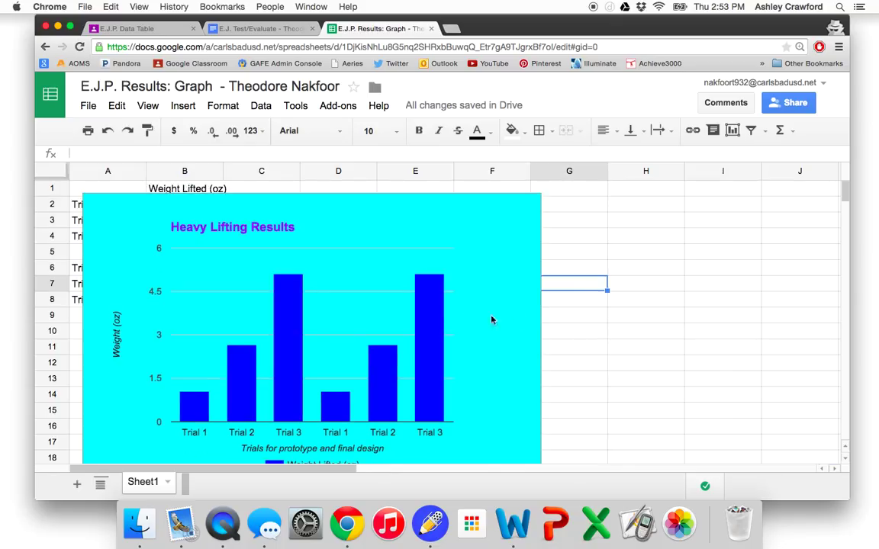
- Save the inserted Heavy Lifting Results chart as an image file
scroll(440, 311, down, 1)
scroll(440, 312, up, 1)
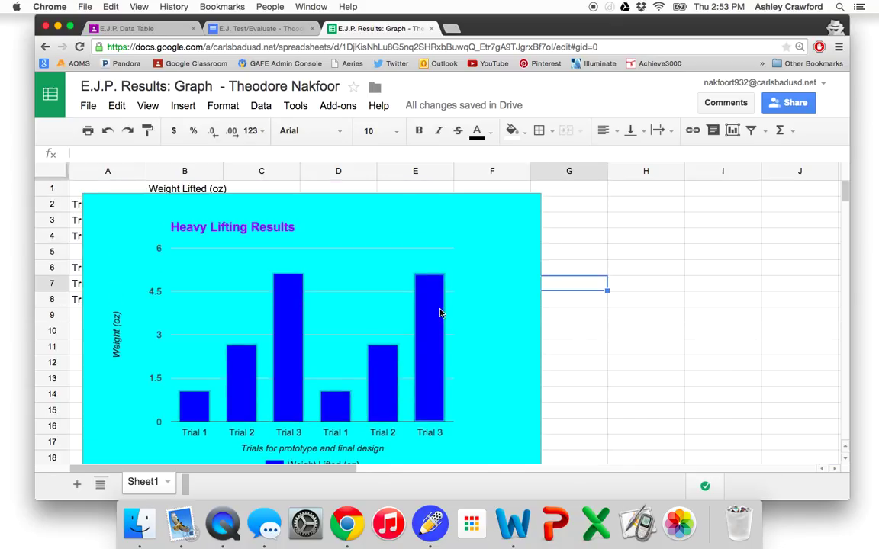
click(513, 226)
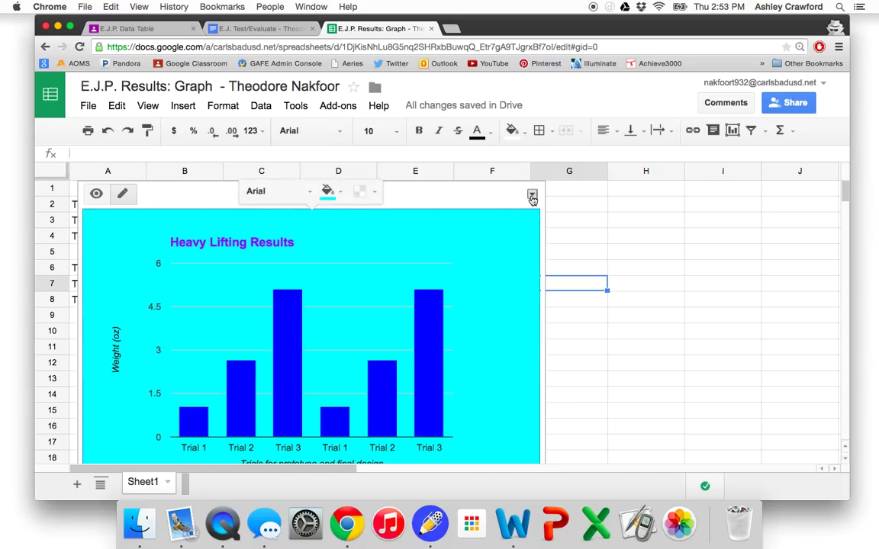
click(532, 196)
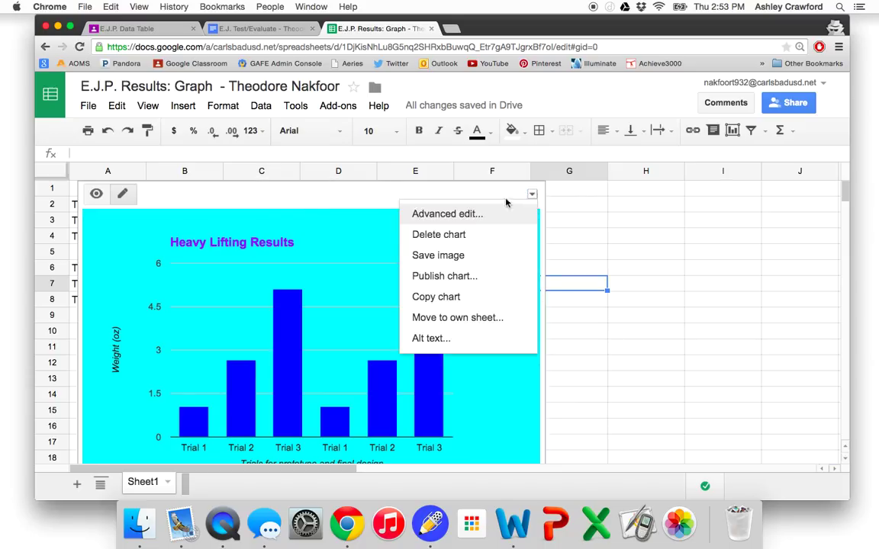
click(463, 264)
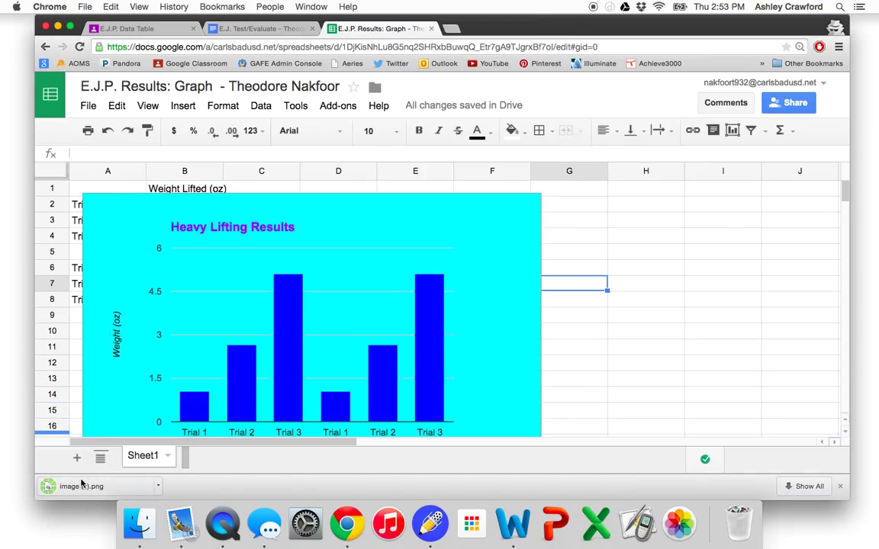
- Open the downloaded image (1).png in Preview to check the saved chart, and quit Preview
click(81, 486)
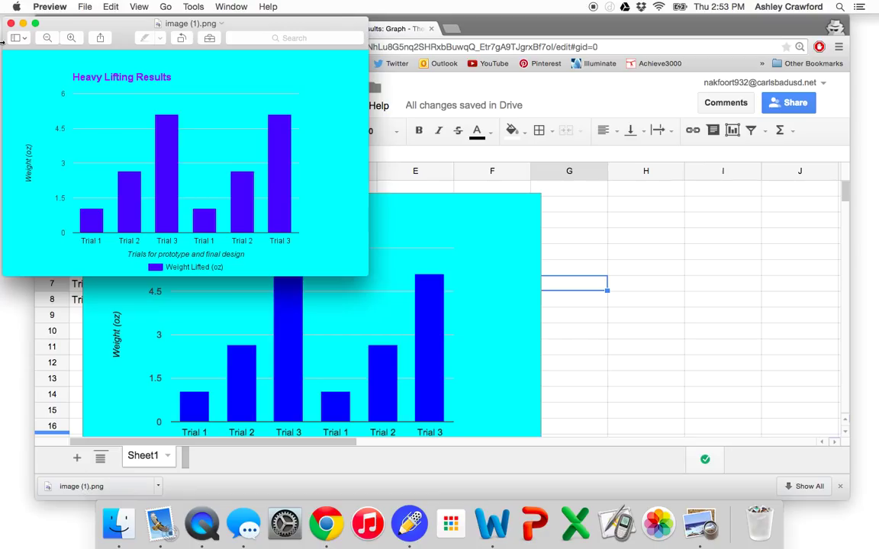
click(85, 7)
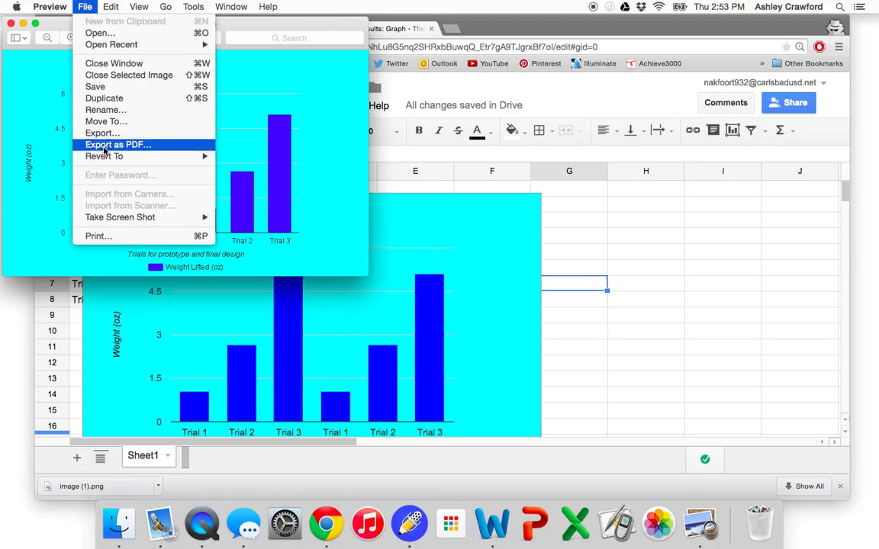
click(37, 107)
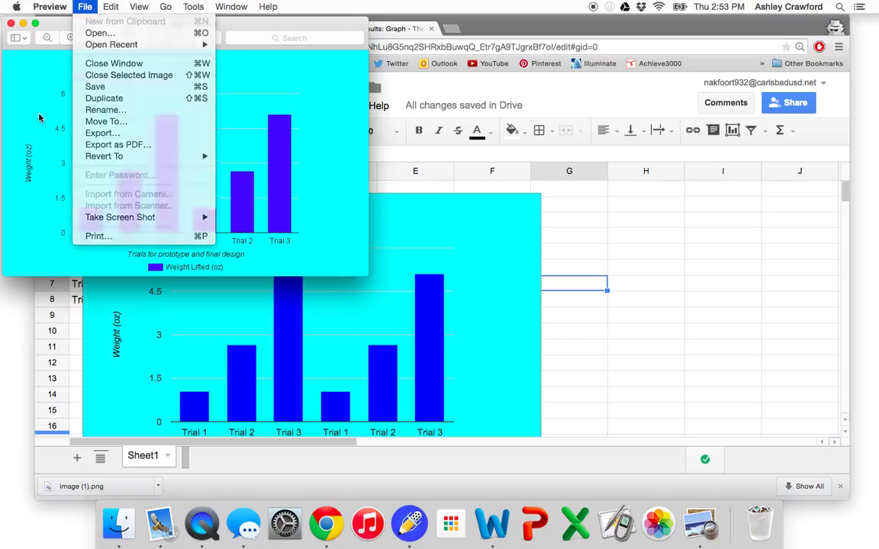
click(11, 24)
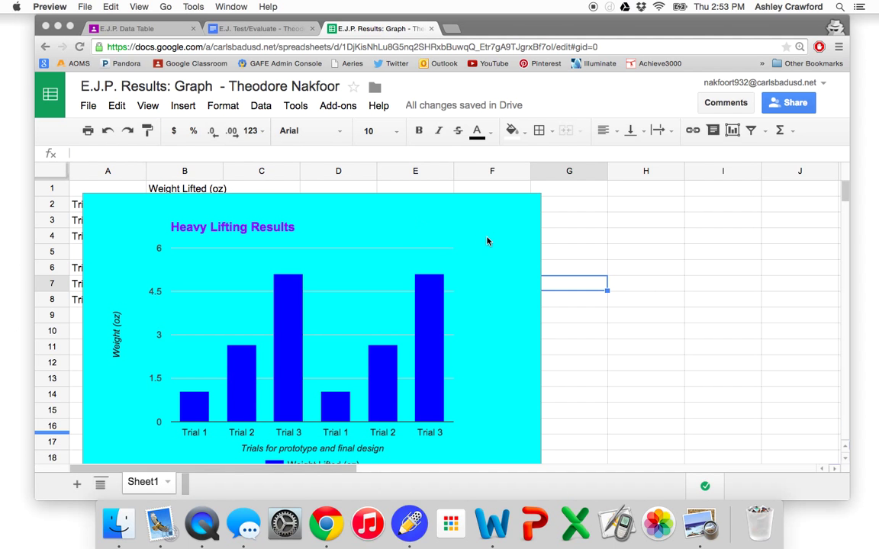
key(super+q)
- Recolour the bars of the inserted chart bright orange directly in the sheet and deselect the chart
scroll(333, 360, down, 3)
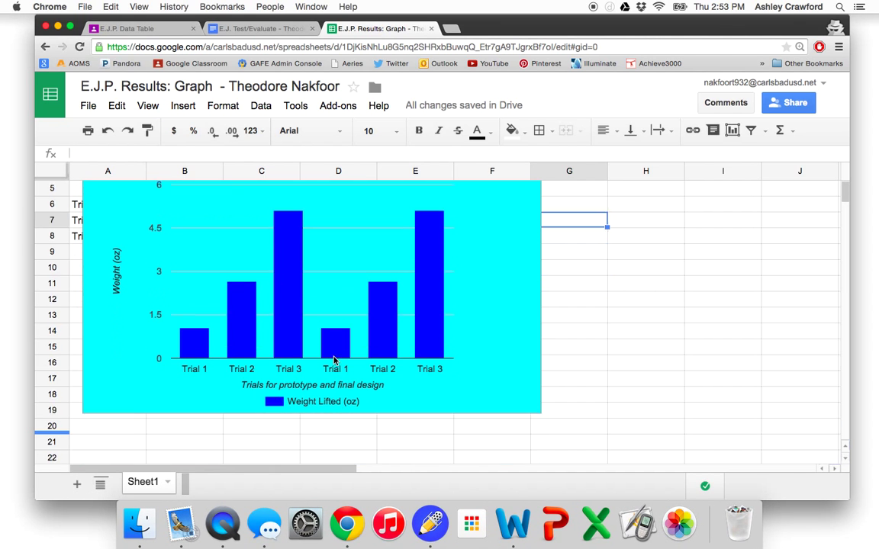
double_click(118, 280)
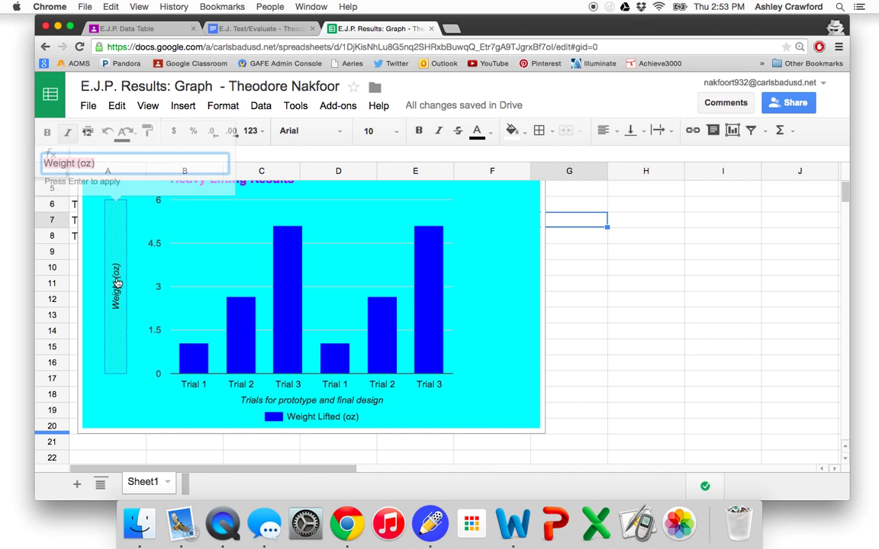
click(196, 370)
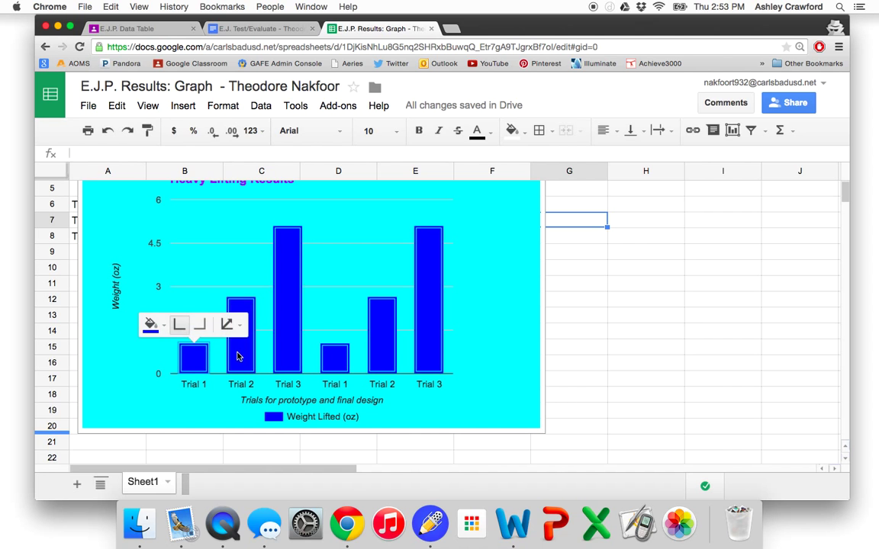
click(160, 334)
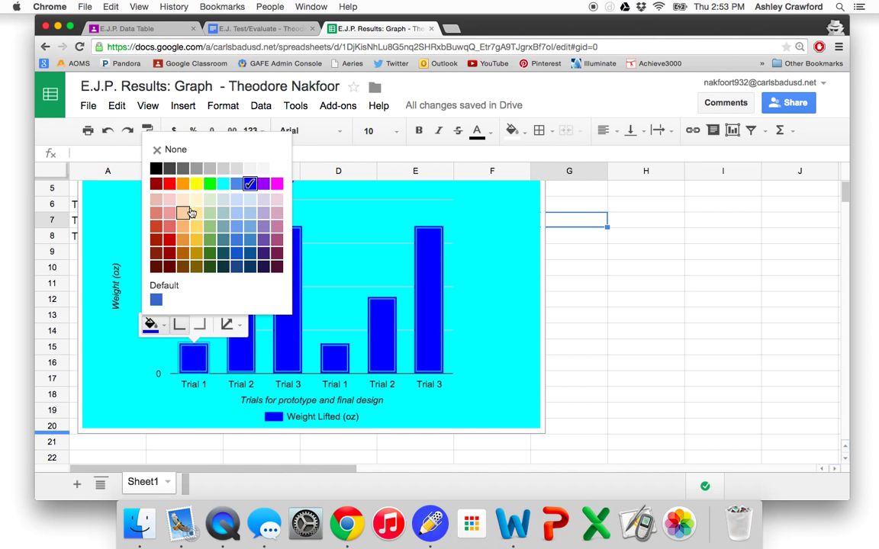
click(183, 184)
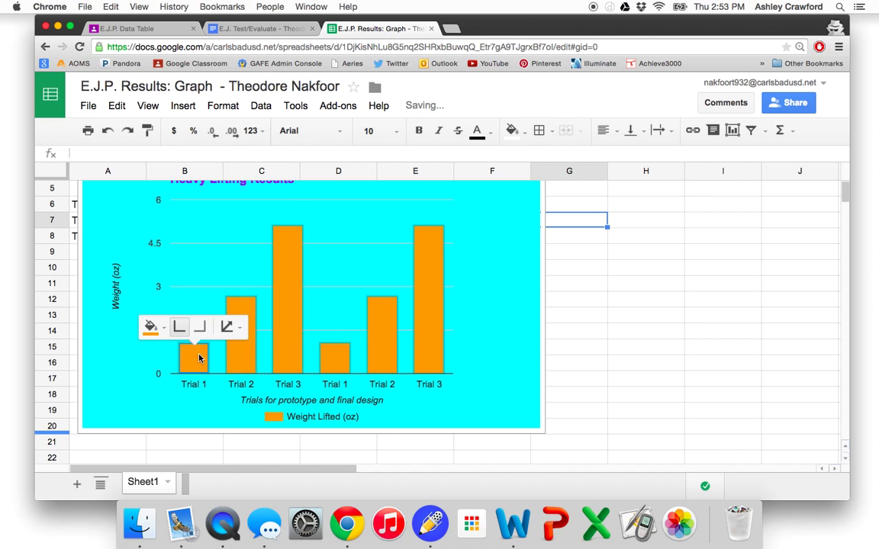
click(645, 319)
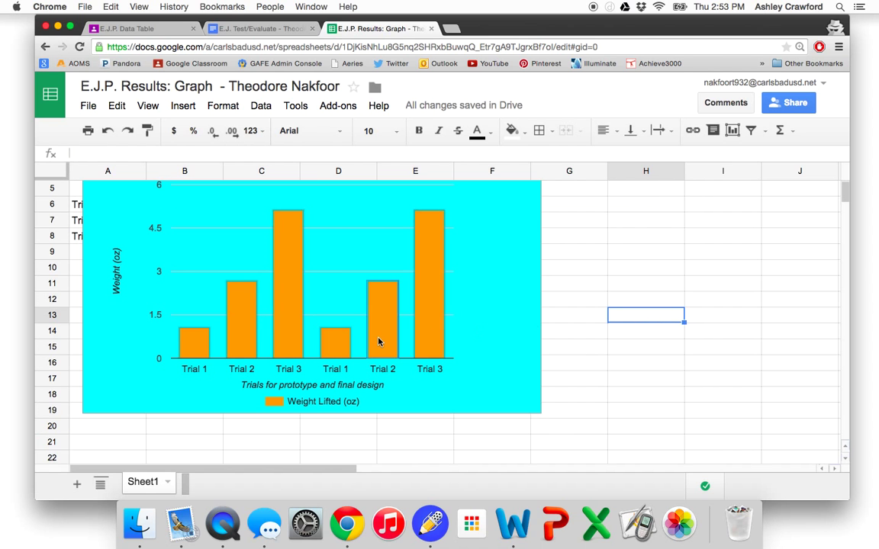
scroll(340, 303, up, 3)
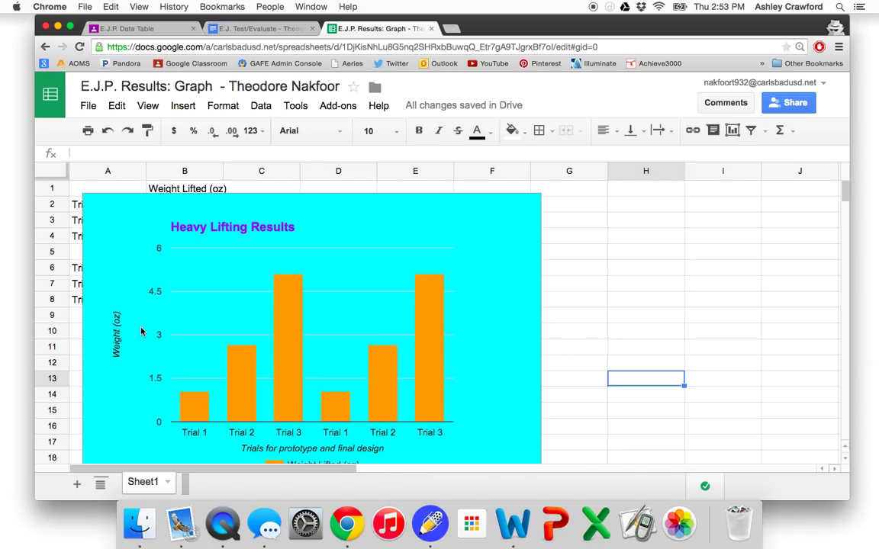